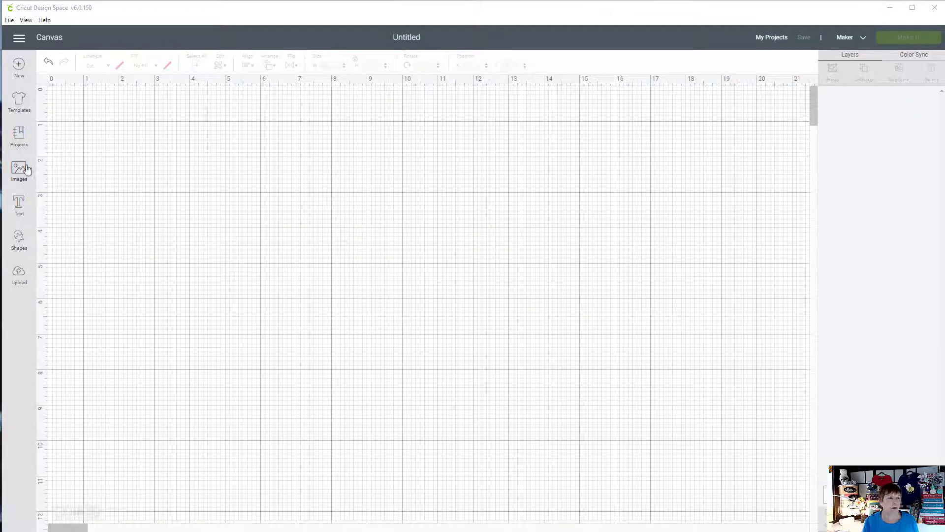
# Add a red heart and enlarge it to about 5.3 inches wide.
pyautogui.click(18, 240)
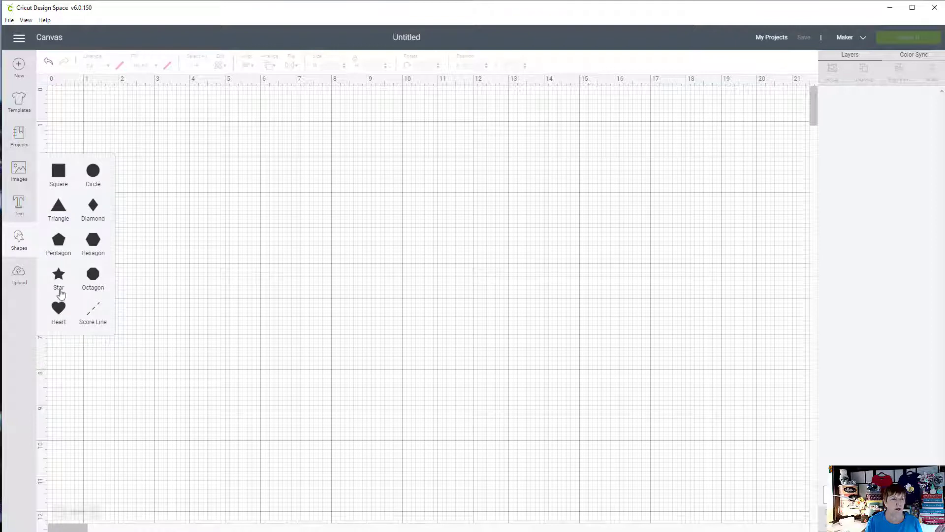
pyautogui.click(60, 308)
pyautogui.moveTo(232, 259); pyautogui.dragTo(329, 188)
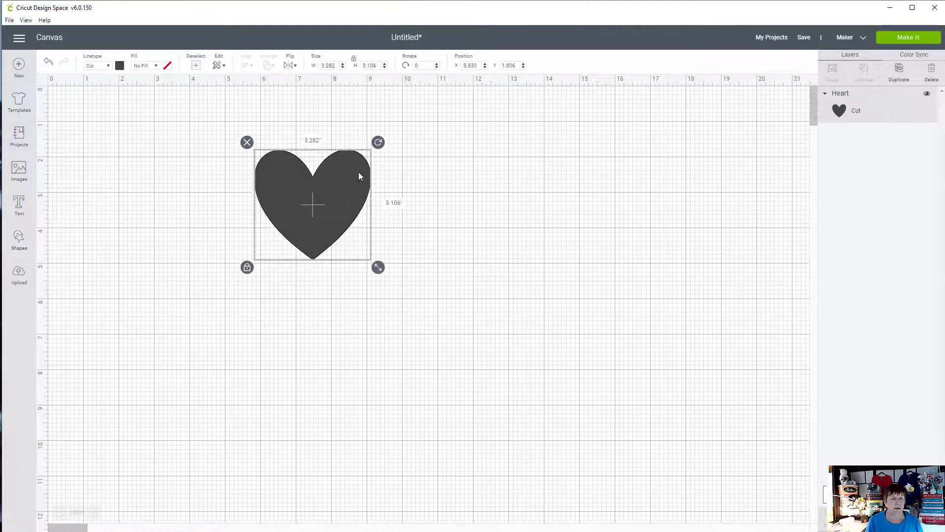
pyautogui.click(120, 65)
pyautogui.click(130, 138)
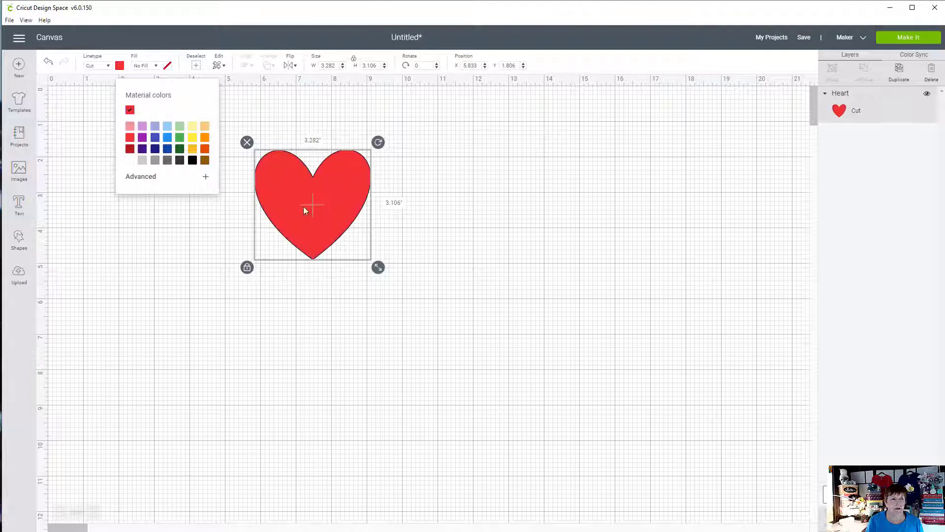
pyautogui.moveTo(379, 268); pyautogui.dragTo(450, 335)
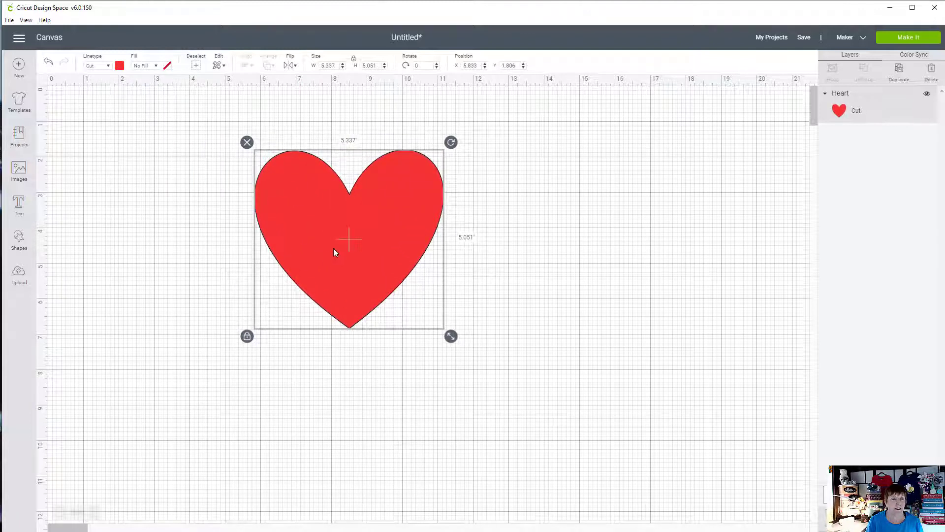
# Add a yellow heart and place it at the red heart's upper right.
pyautogui.click(20, 239)
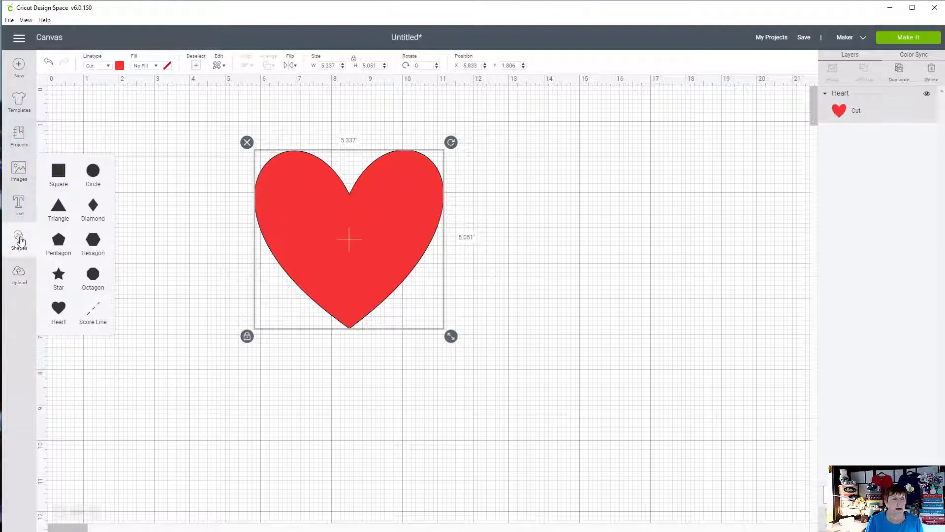
pyautogui.click(58, 310)
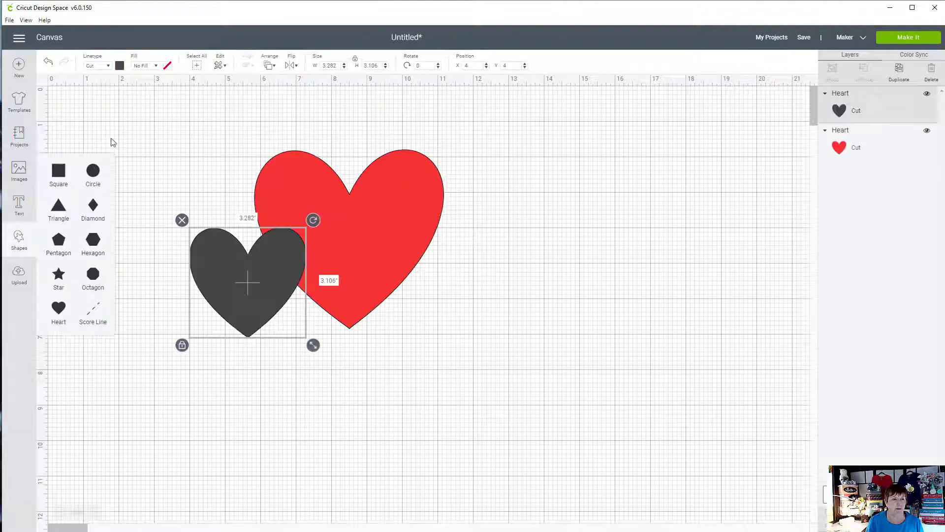
pyautogui.click(120, 66)
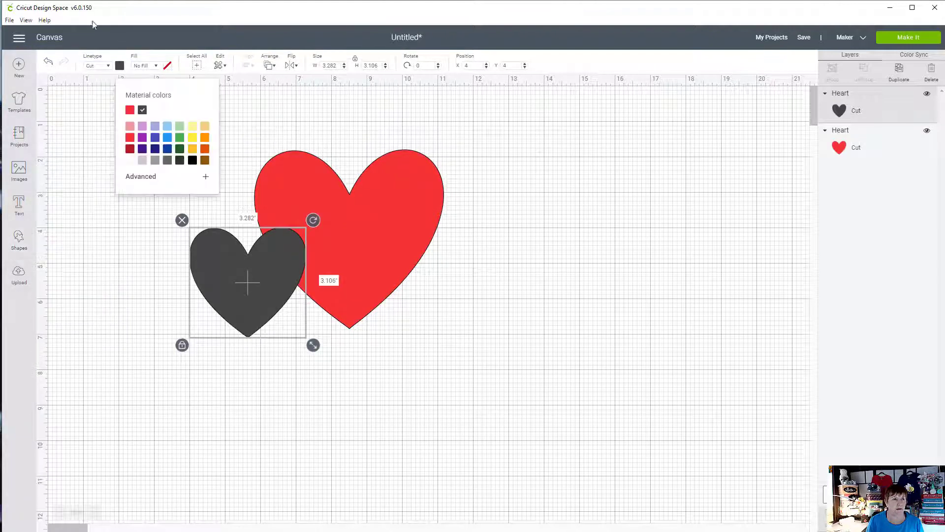
pyautogui.click(192, 150)
pyautogui.moveTo(247, 273); pyautogui.dragTo(497, 169)
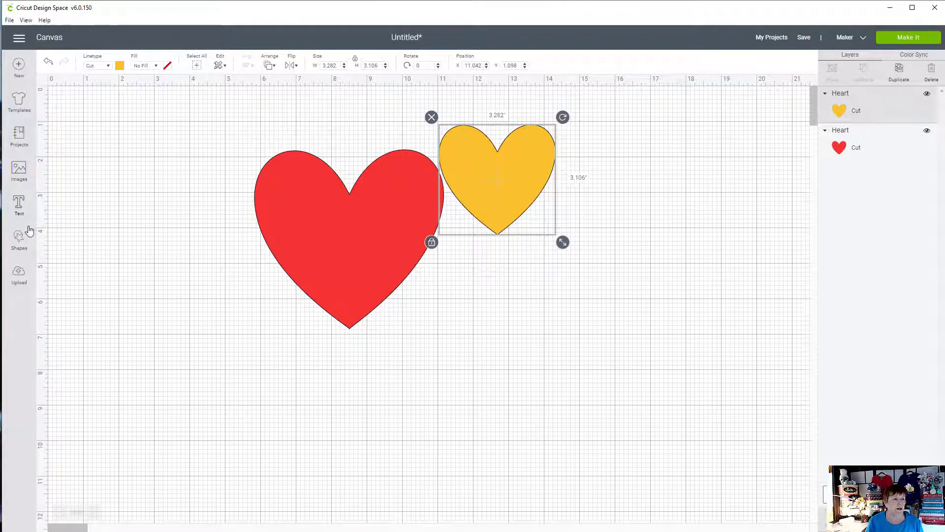
# Add a small light blue star below the yellow heart.
pyautogui.click(20, 241)
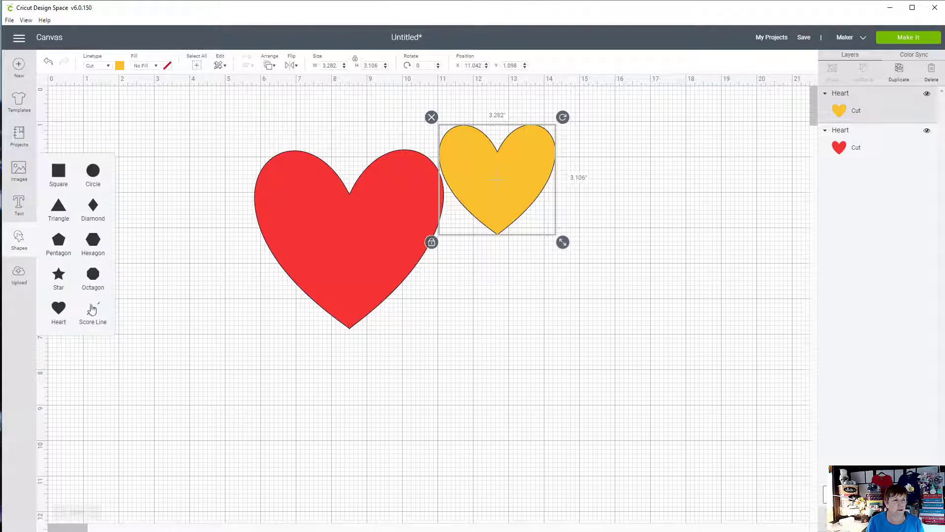
pyautogui.click(60, 273)
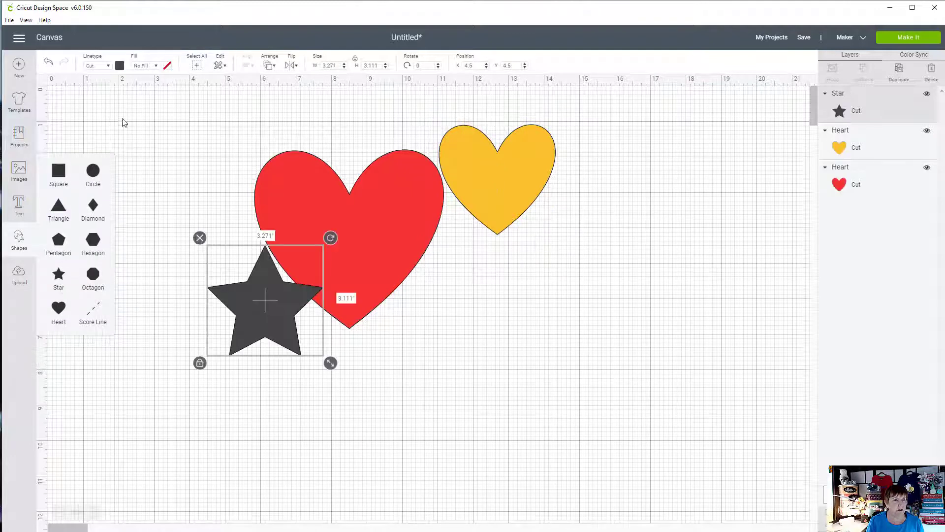
pyautogui.click(119, 66)
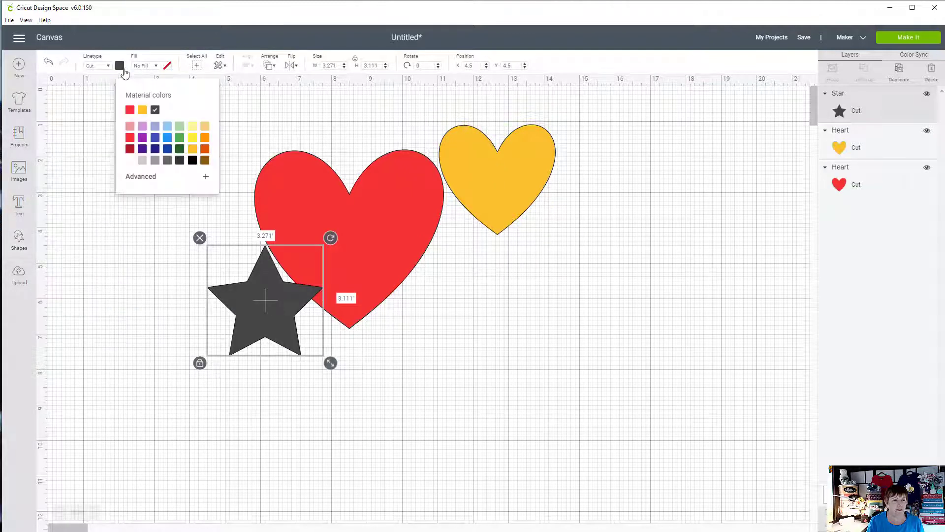
pyautogui.click(167, 126)
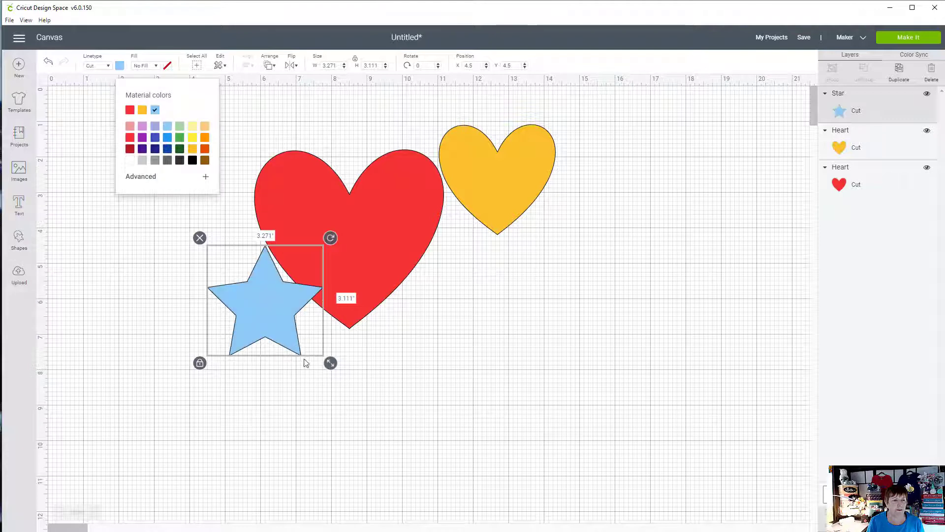
pyautogui.moveTo(330, 363); pyautogui.dragTo(475, 251)
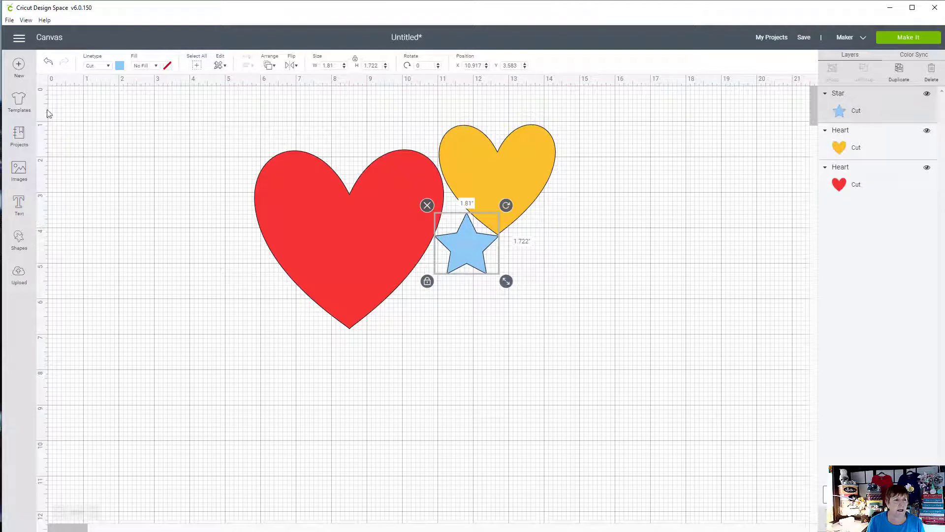
# Add a small light purple triangle to the left of the red heart.
pyautogui.click(20, 240)
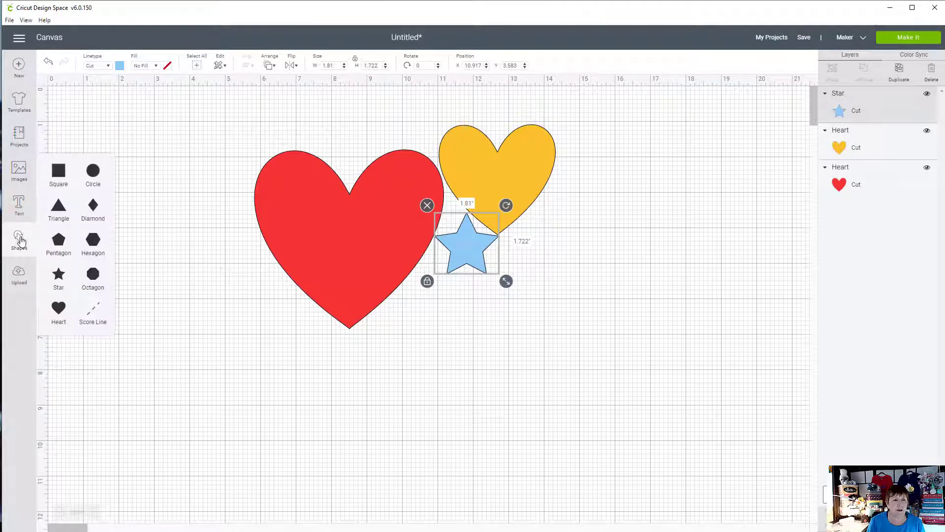
pyautogui.click(59, 207)
pyautogui.click(119, 66)
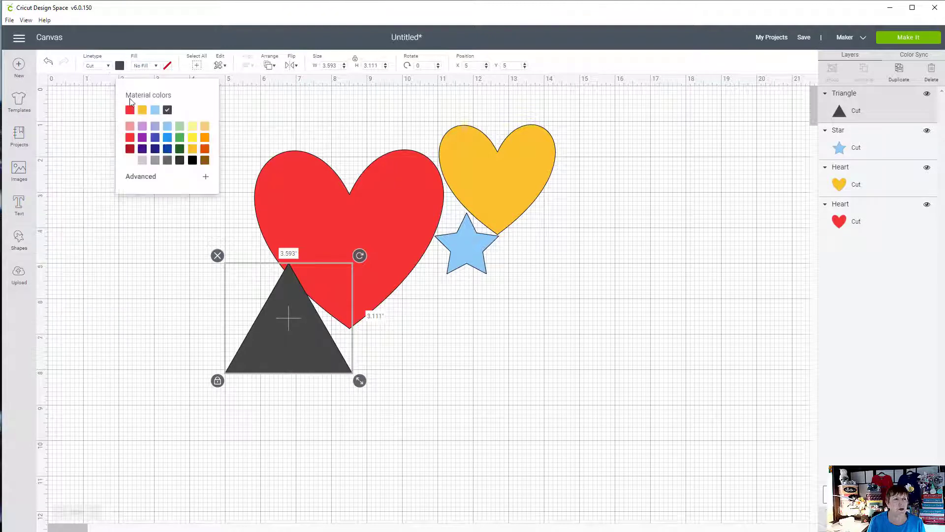
pyautogui.click(143, 127)
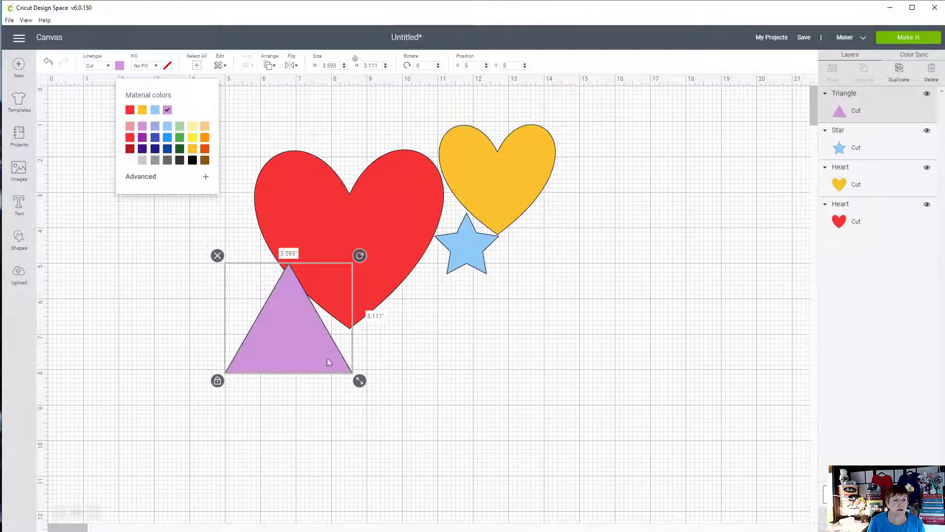
pyautogui.moveTo(359, 380); pyautogui.dragTo(200, 237)
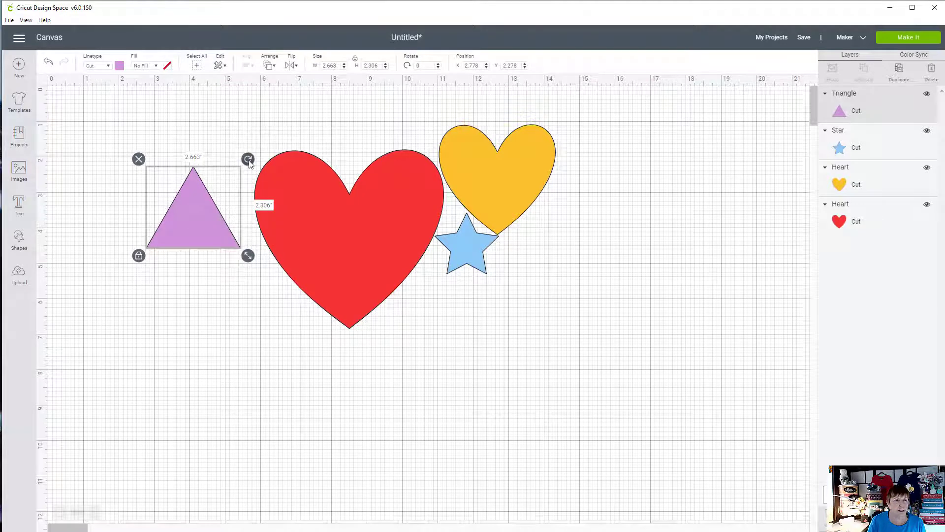
# Rotate the purple triangle clockwise and nudge it against the red heart's lower-left edge.
pyautogui.moveTo(248, 160); pyautogui.dragTo(259, 264)
pyautogui.moveTo(216, 178); pyautogui.dragTo(324, 118)
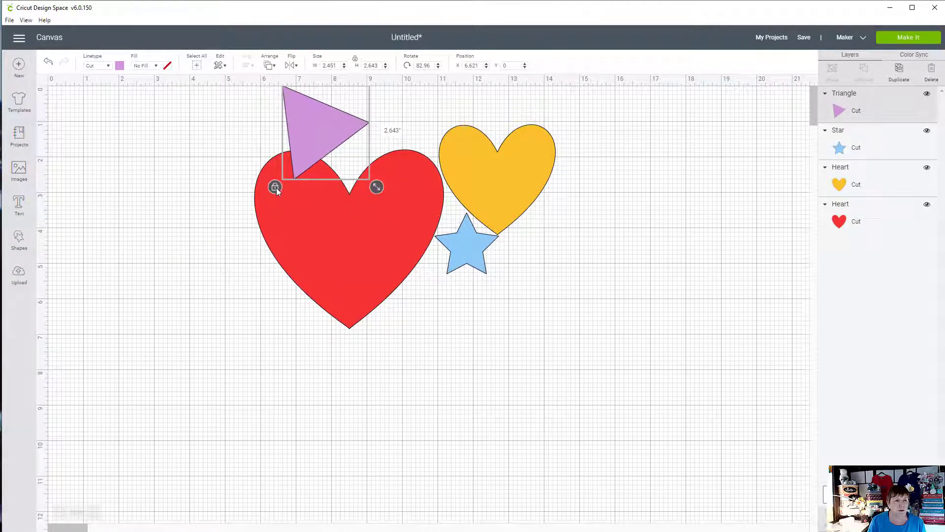
pyautogui.click(245, 123)
pyautogui.moveTo(324, 130); pyautogui.dragTo(287, 339)
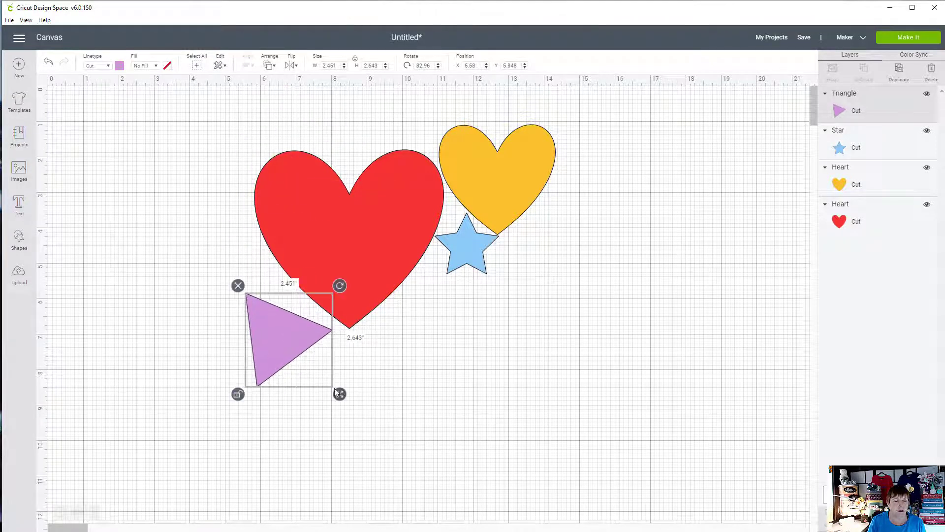
pyautogui.moveTo(338, 290); pyautogui.dragTo(347, 306)
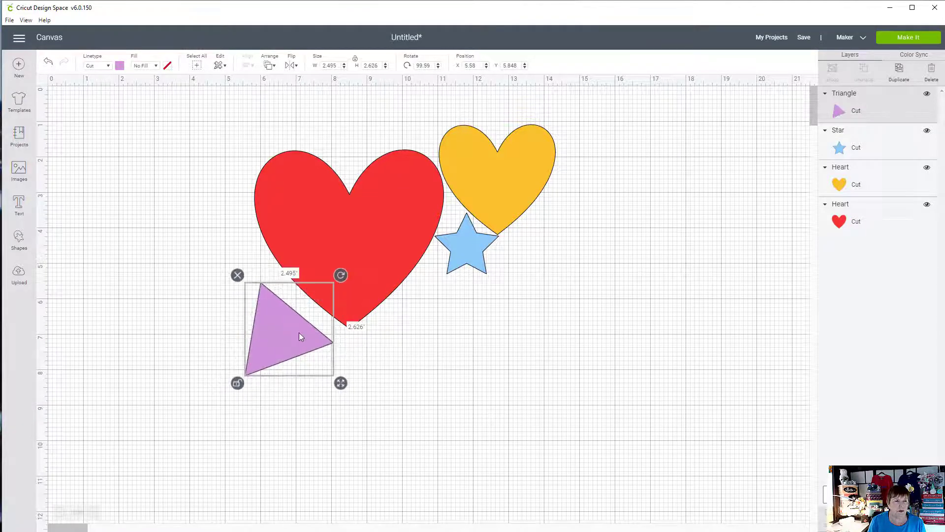
pyautogui.moveTo(299, 332); pyautogui.dragTo(280, 303)
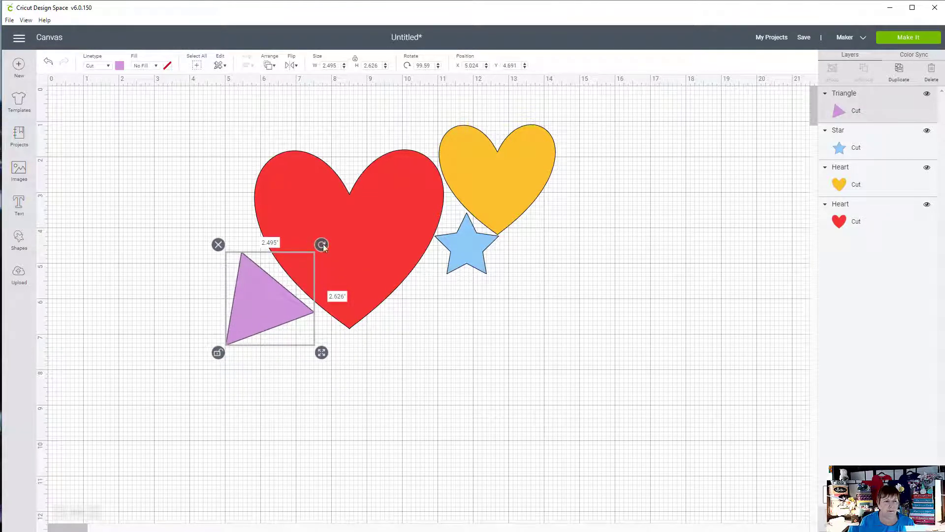
pyautogui.moveTo(321, 244); pyautogui.dragTo(321, 255)
pyautogui.click(475, 324)
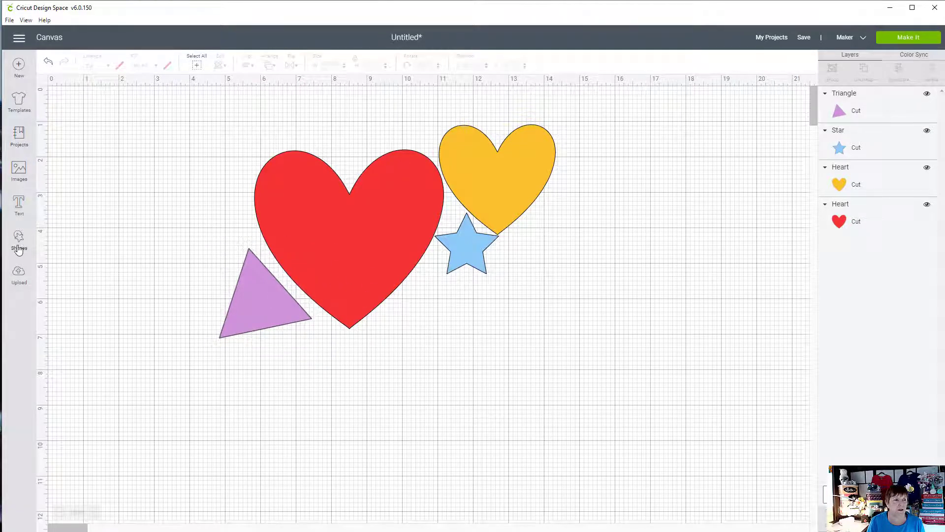
# Add black 'Heart' text below the star and enlarge it to about 3.83 inches wide.
pyautogui.click(14, 206)
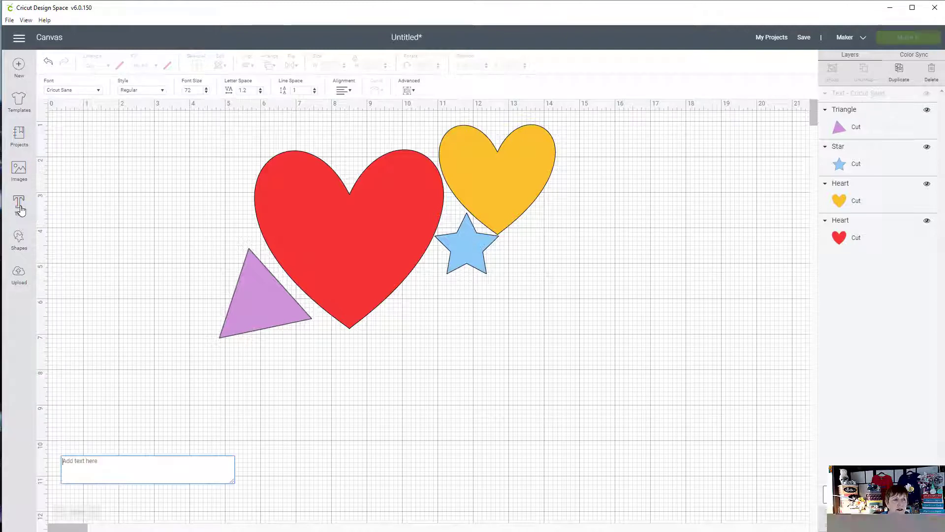
pyautogui.write('Heart')
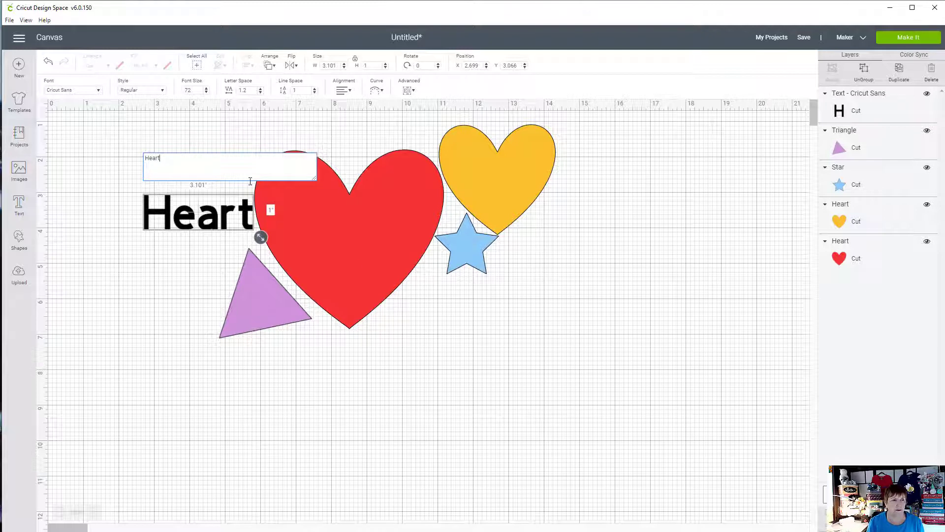
pyautogui.click(260, 235)
pyautogui.moveTo(260, 235); pyautogui.dragTo(464, 325)
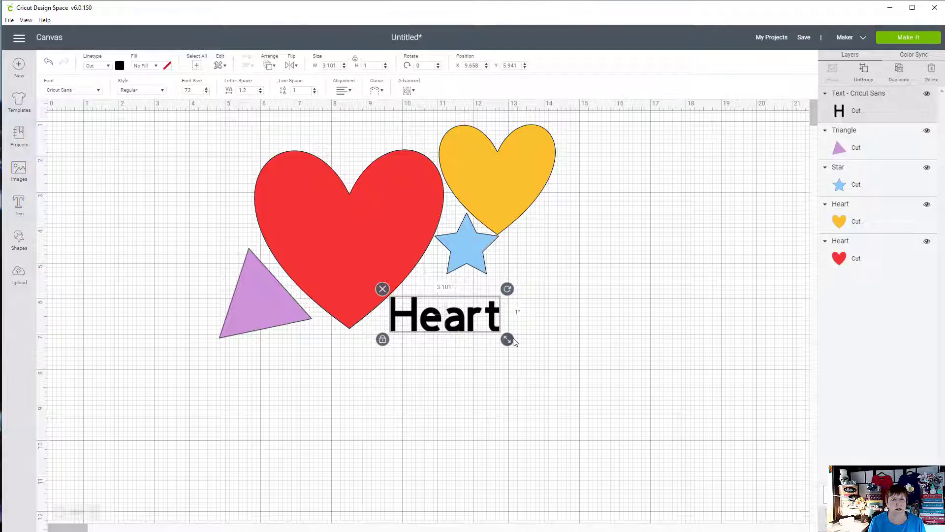
pyautogui.moveTo(512, 343); pyautogui.dragTo(518, 350)
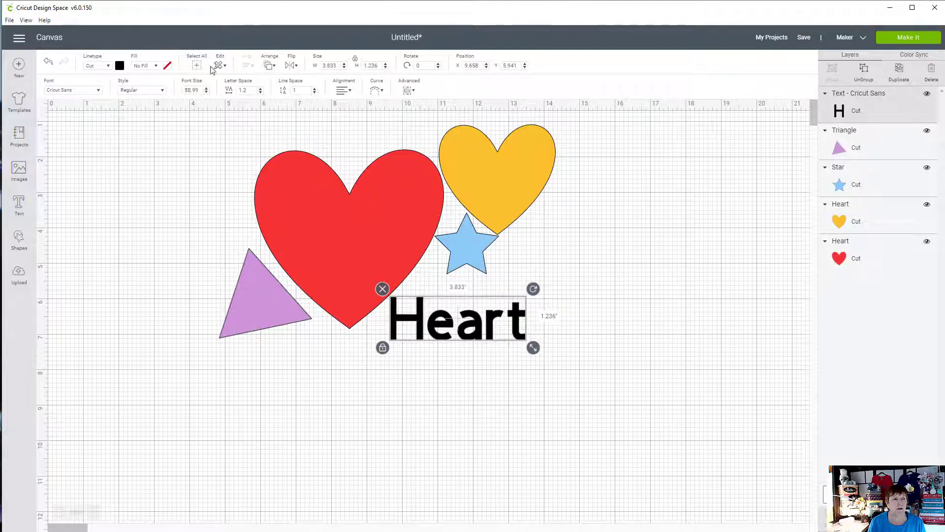
# Curve the Heart text into an arc using the Diameter slider.
pyautogui.click(384, 93)
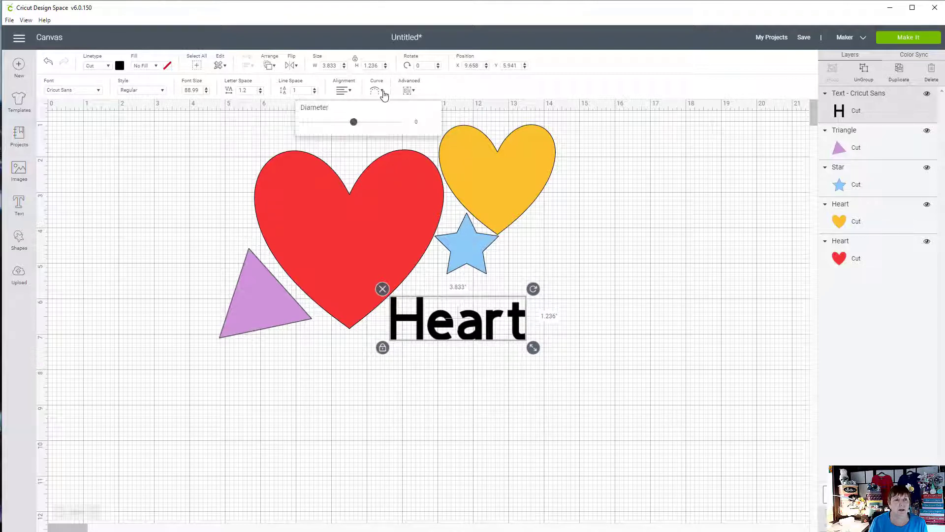
pyautogui.moveTo(356, 126)
pyautogui.mouseDown()
pyautogui.moveTo(339, 123)
pyautogui.moveTo(348, 124)
pyautogui.mouseUp()
pyautogui.moveTo(349, 159); pyautogui.dragTo(385, 102)
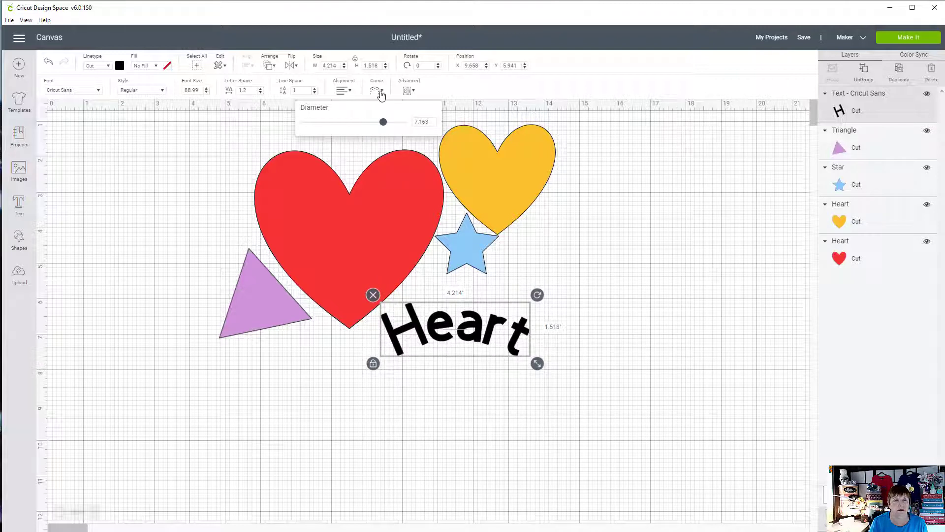
# Reposition the curved text and star, then select all five objects together.
pyautogui.moveTo(468, 332); pyautogui.dragTo(484, 316)
pyautogui.moveTo(478, 258); pyautogui.dragTo(478, 263)
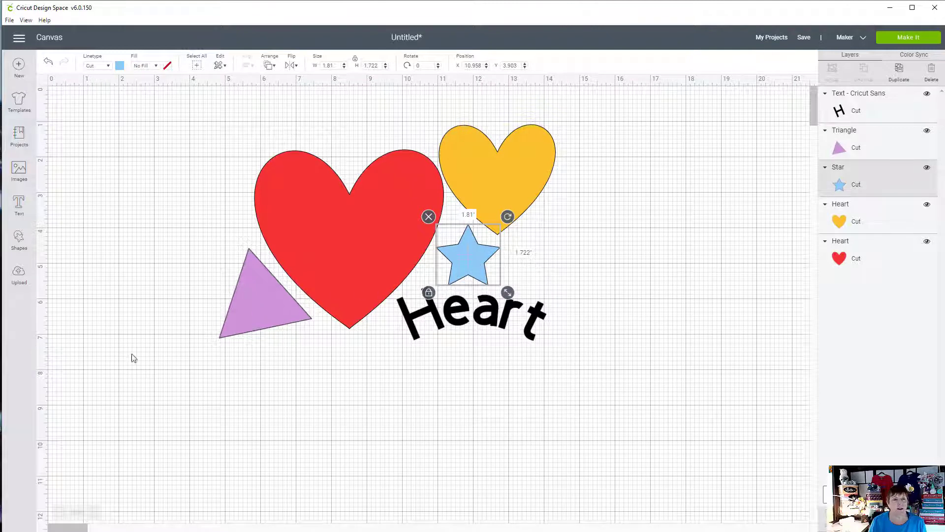
pyautogui.click(433, 512)
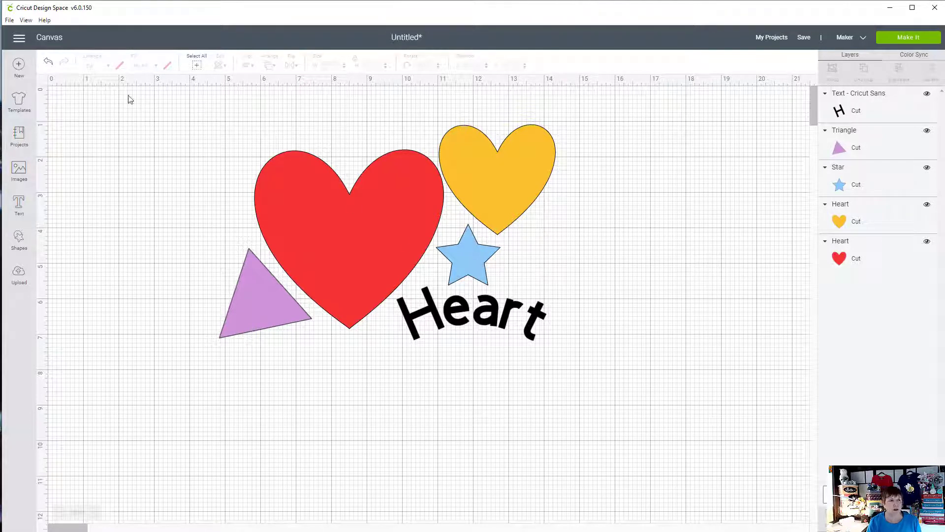
pyautogui.moveTo(103, 106); pyautogui.dragTo(646, 387)
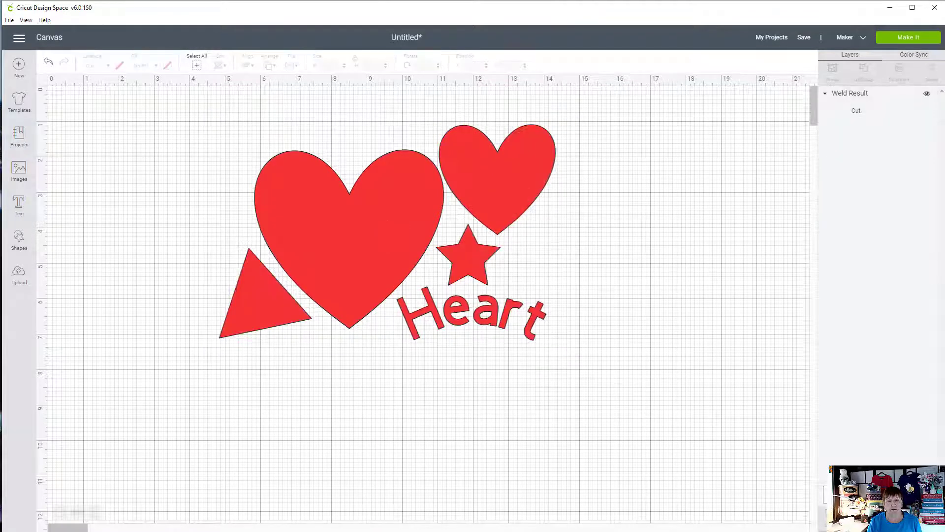
# Move the welded design top-left, duplicate it, and park the copy on the right.
pyautogui.click(399, 243)
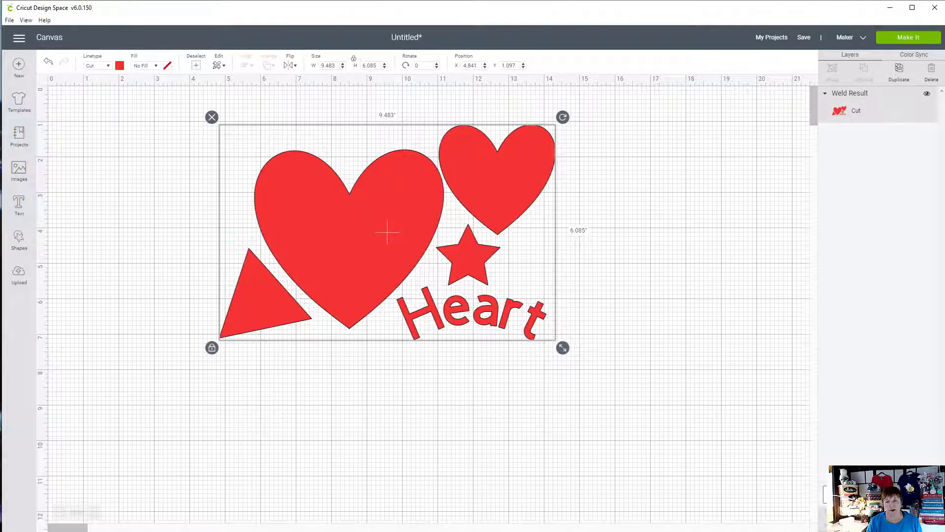
pyautogui.moveTo(372, 241); pyautogui.dragTo(253, 212)
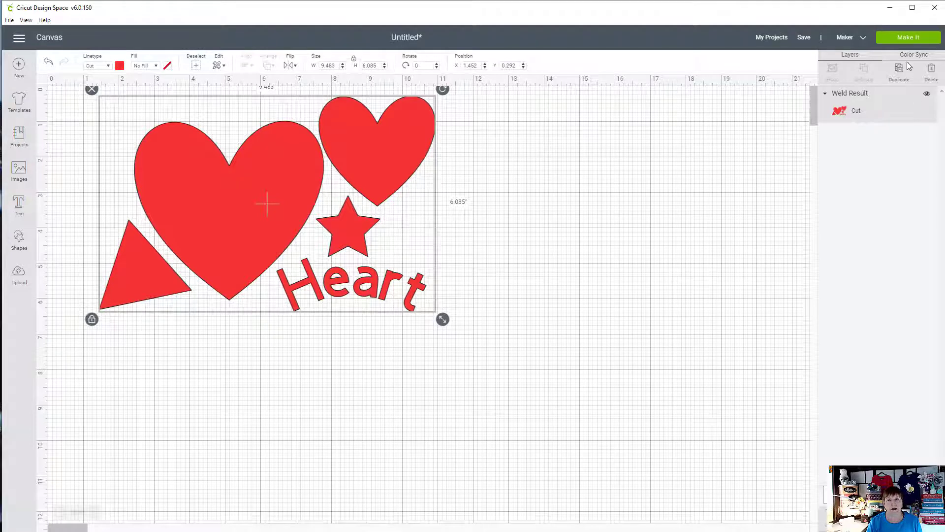
pyautogui.click(900, 71)
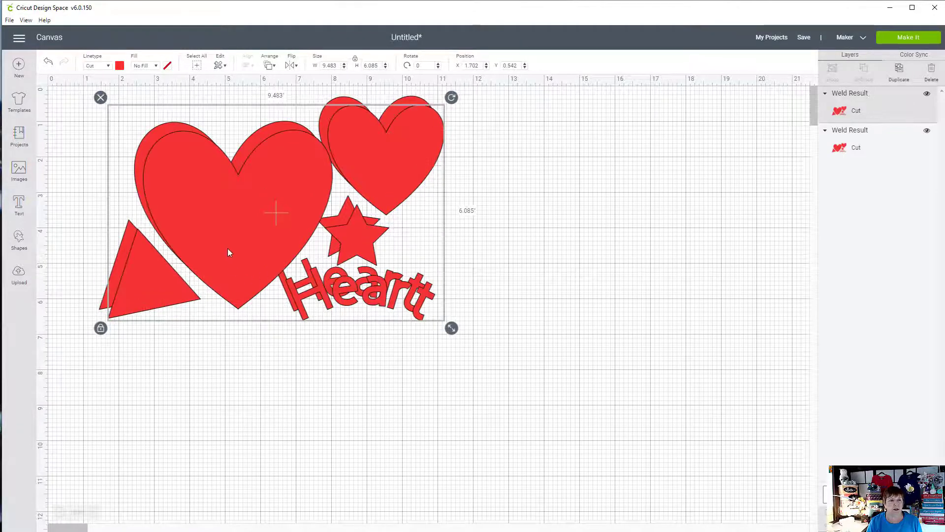
pyautogui.moveTo(228, 249); pyautogui.dragTo(715, 240)
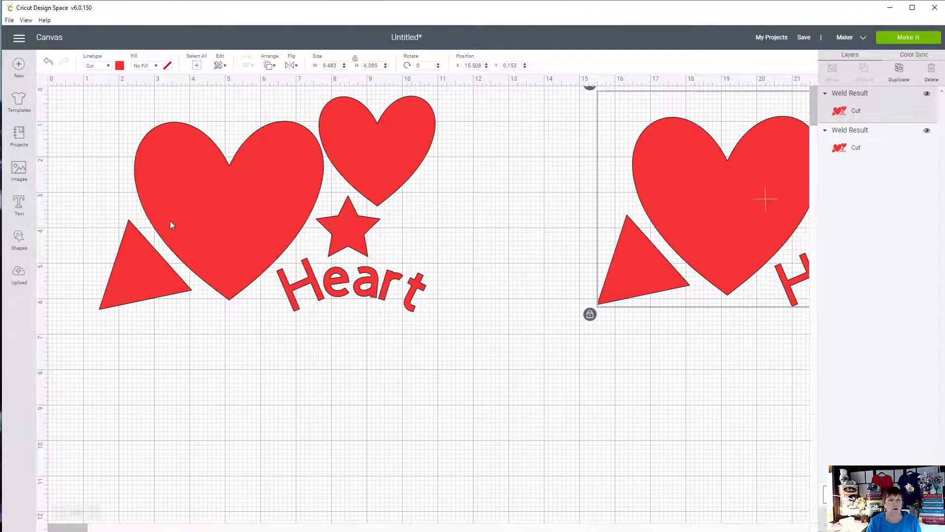
pyautogui.click(220, 216)
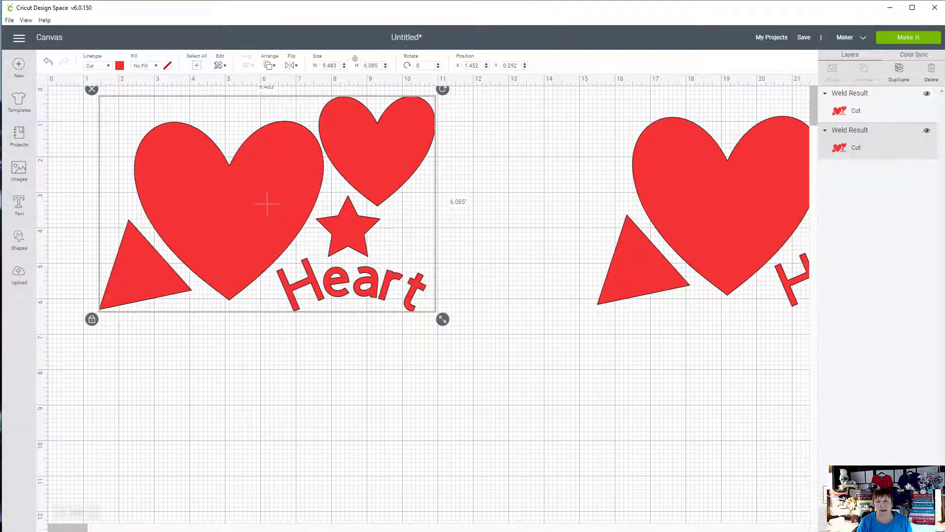
# Hide the left design's contours down to the big heart and move it below the right design.
pyautogui.click(925, 516)
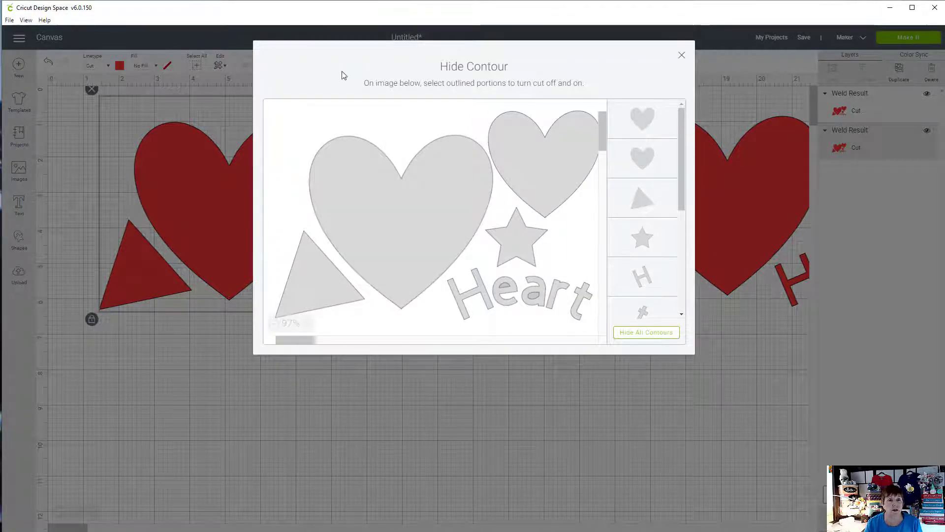
pyautogui.click(646, 333)
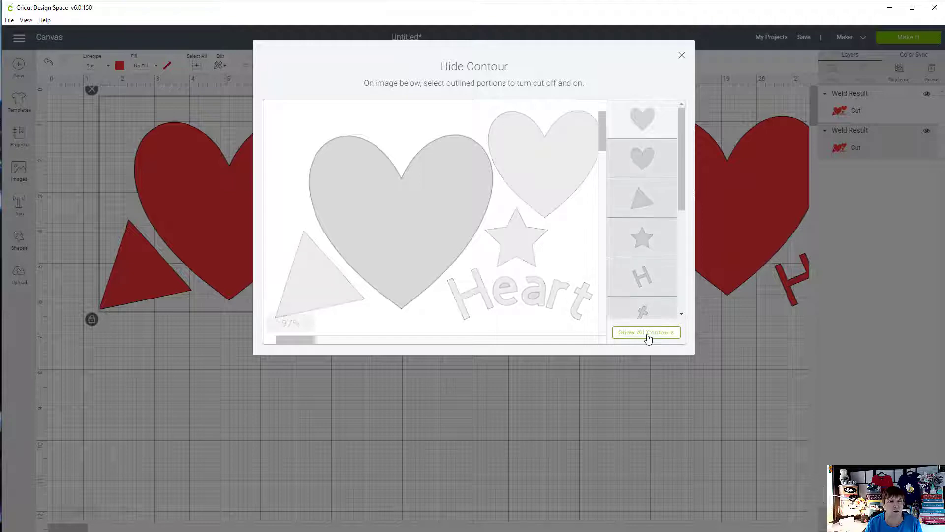
pyautogui.click(680, 57)
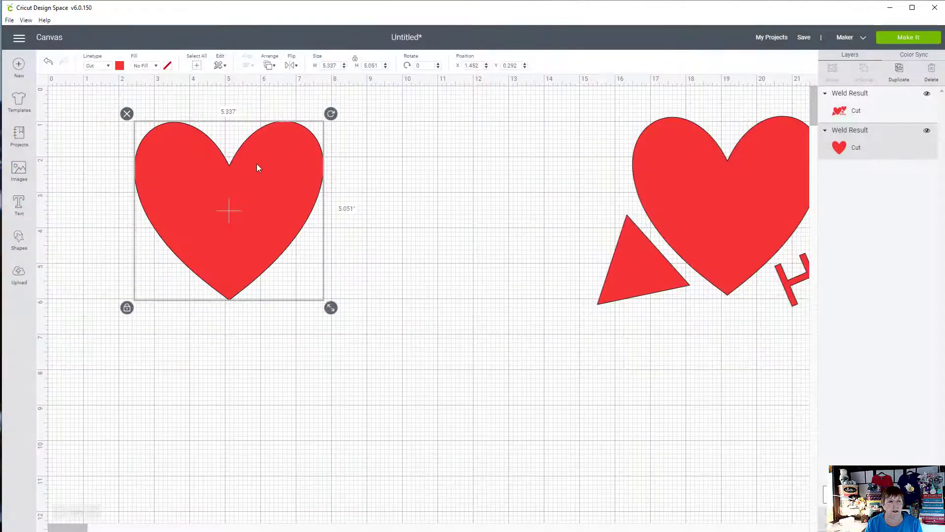
pyautogui.moveTo(245, 212)
pyautogui.mouseDown()
pyautogui.moveTo(389, 269)
pyautogui.moveTo(193, 222)
pyautogui.moveTo(287, 222)
pyautogui.moveTo(325, 206)
pyautogui.moveTo(353, 297)
pyautogui.moveTo(618, 476)
pyautogui.moveTo(781, 460)
pyautogui.moveTo(740, 443)
pyautogui.mouseUp()
# Duplicate the right welded design to the left and hide its triangle and small heart contours.
pyautogui.click(714, 212)
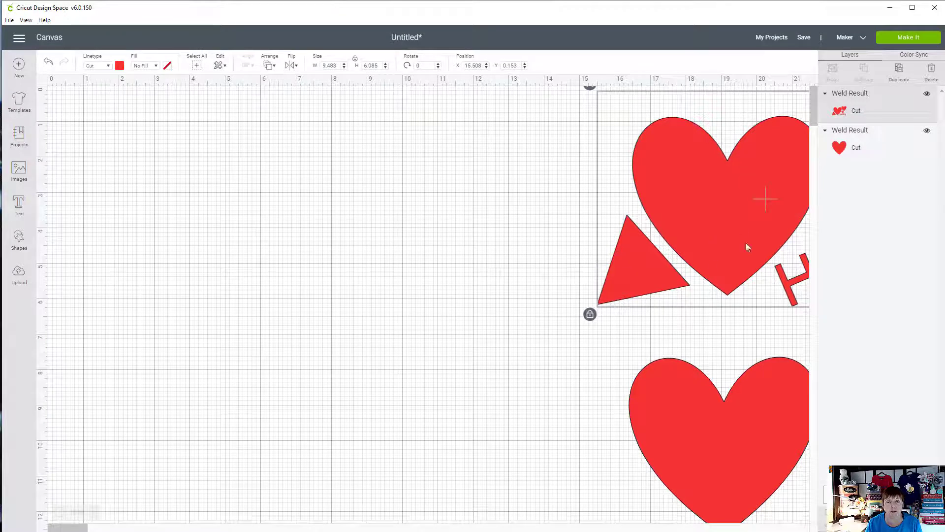
pyautogui.click(899, 71)
pyautogui.moveTo(730, 245); pyautogui.dragTo(268, 288)
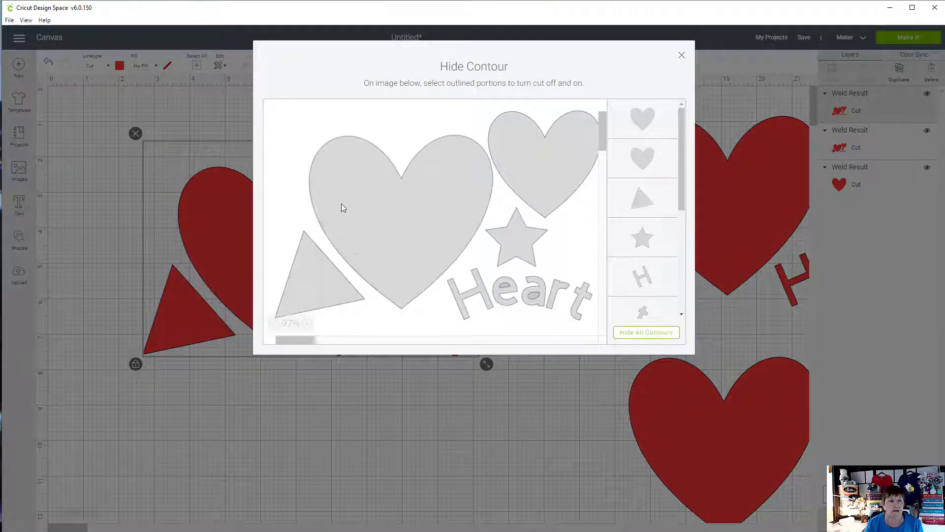
pyautogui.click(318, 287)
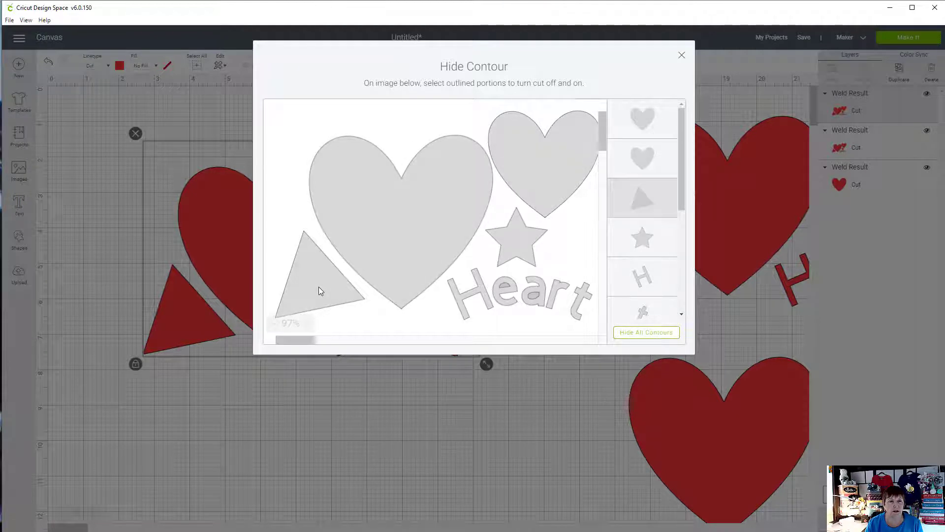
pyautogui.click(568, 159)
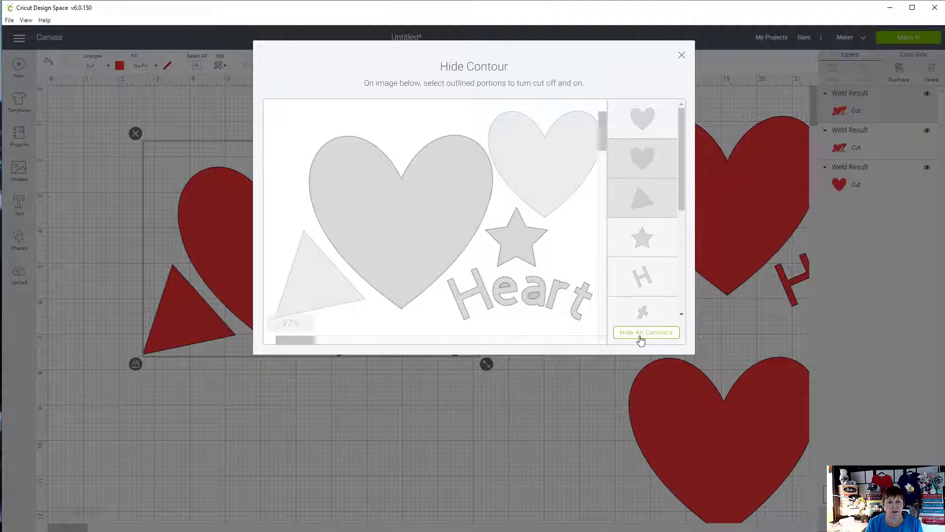
# Move the heart-star-Heart copy lower left and recolour it gold.
pyautogui.click(681, 55)
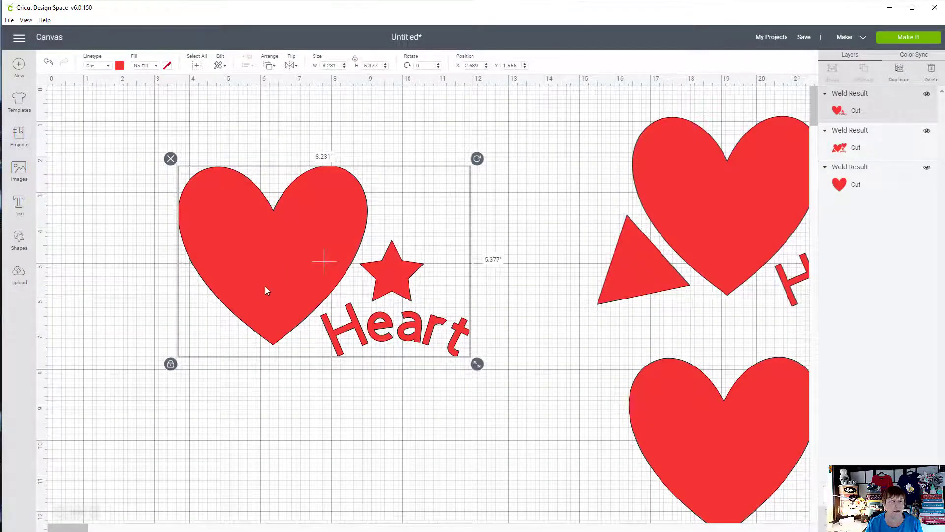
pyautogui.moveTo(265, 286); pyautogui.dragTo(245, 428)
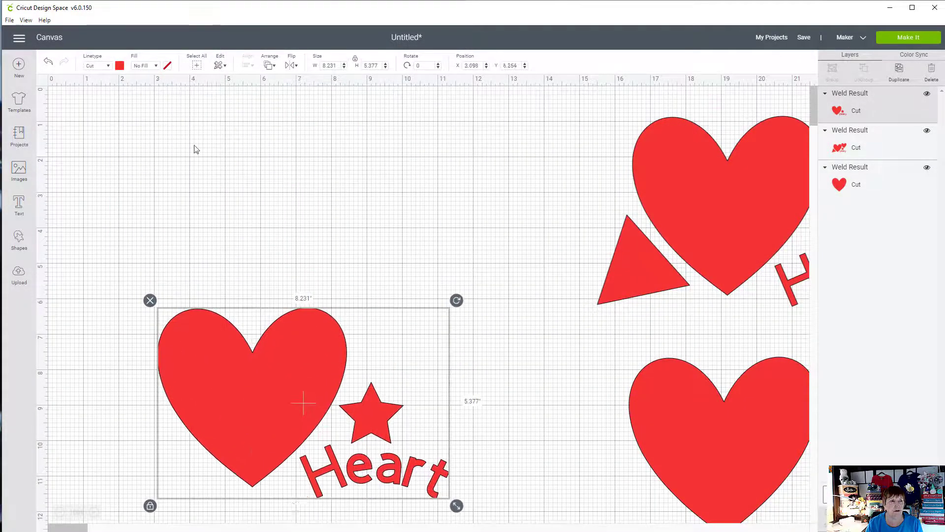
pyautogui.click(120, 66)
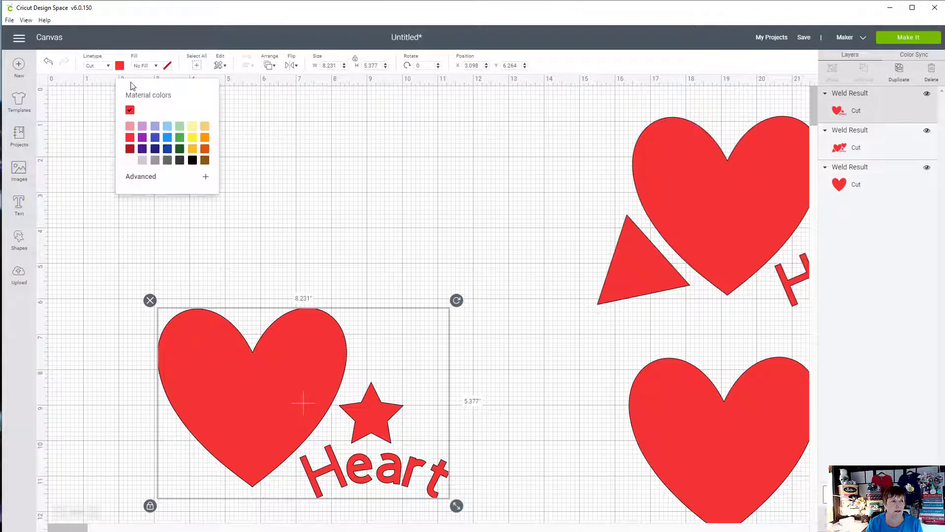
pyautogui.click(192, 150)
# Overlap the gold group onto the lone red heart, then select the red design.
pyautogui.moveTo(714, 467); pyautogui.dragTo(668, 440)
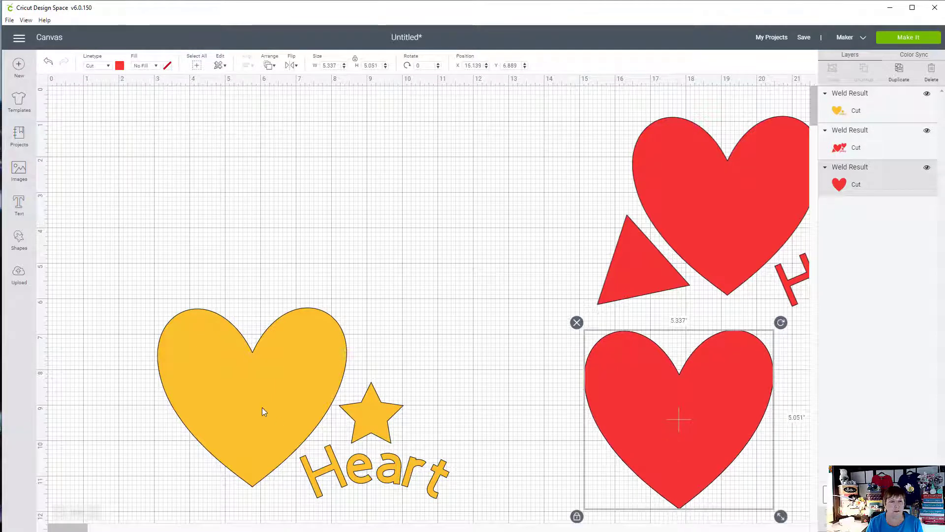
pyautogui.moveTo(262, 409); pyautogui.dragTo(542, 416)
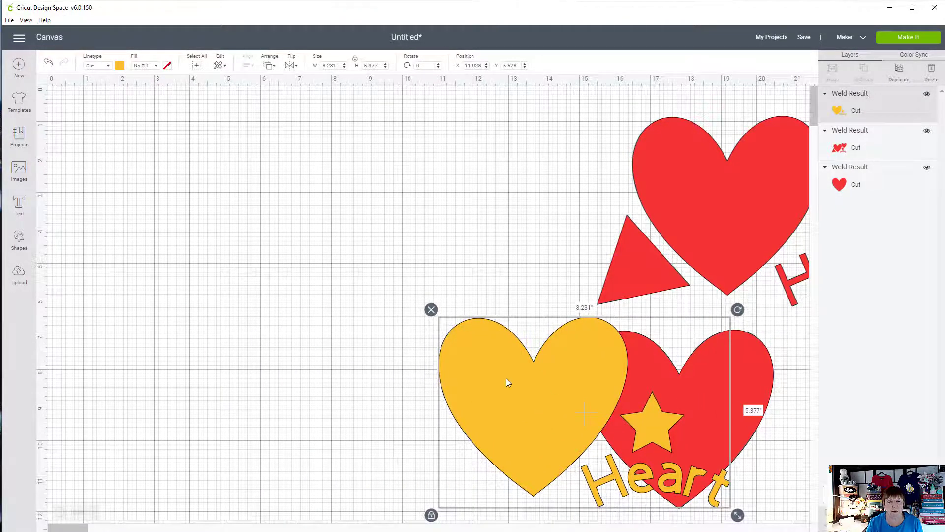
pyautogui.click(739, 204)
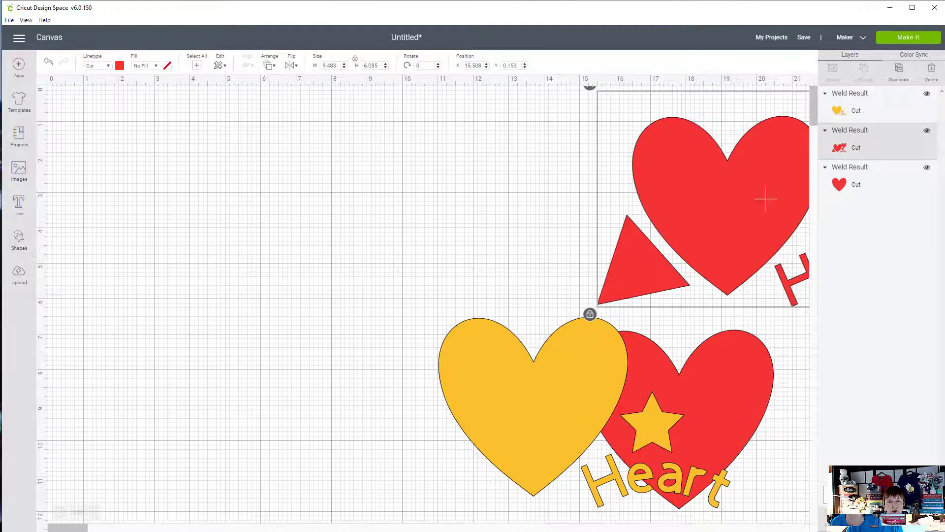
# Duplicate the red design to the upper left and hide its triangle contour.
pyautogui.click(898, 69)
pyautogui.moveTo(751, 213); pyautogui.dragTo(250, 198)
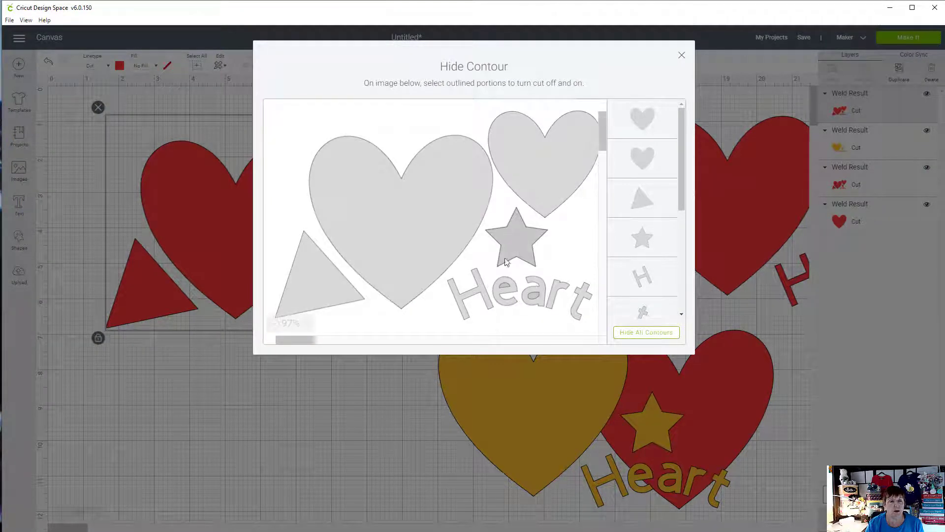
pyautogui.click(329, 295)
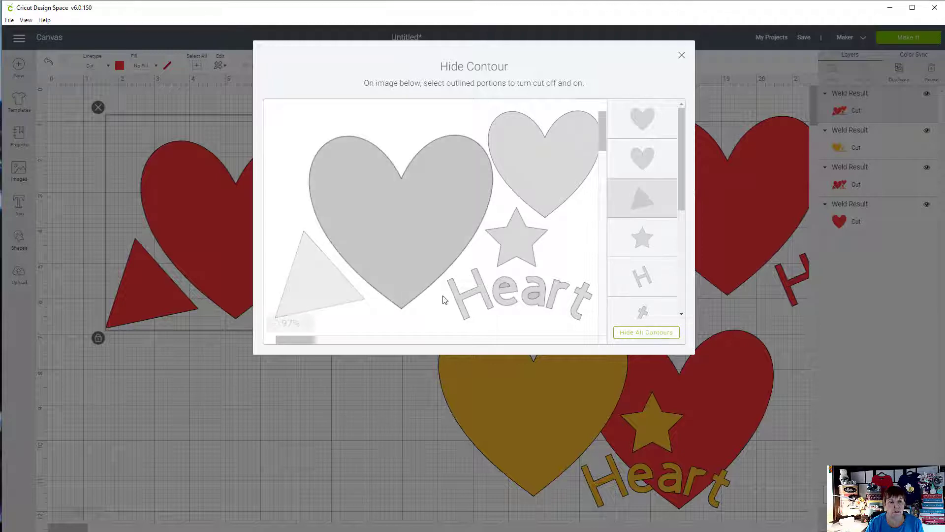
# Hide the contours of every letter of 'Heart', including the inner letter pieces.
pyautogui.click(462, 300)
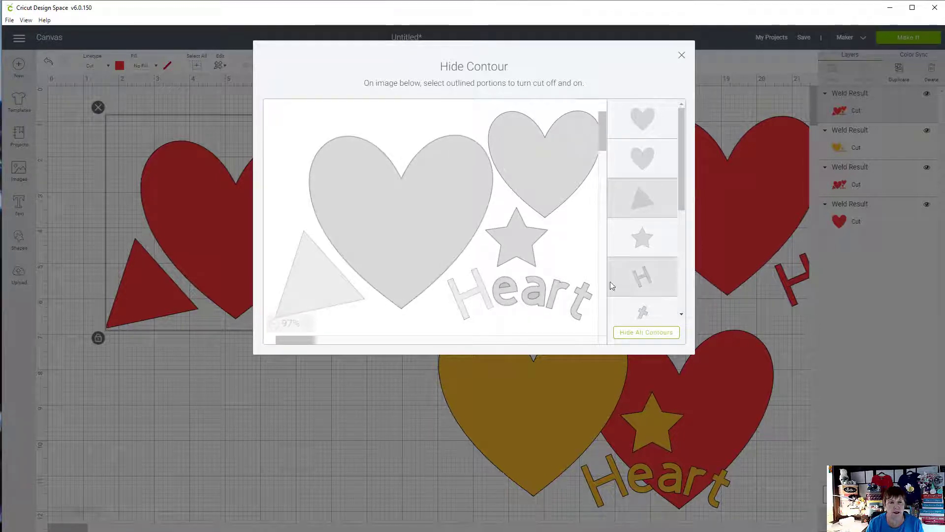
pyautogui.scroll(-1, 648, 252)
pyautogui.scroll(-1, 648, 256)
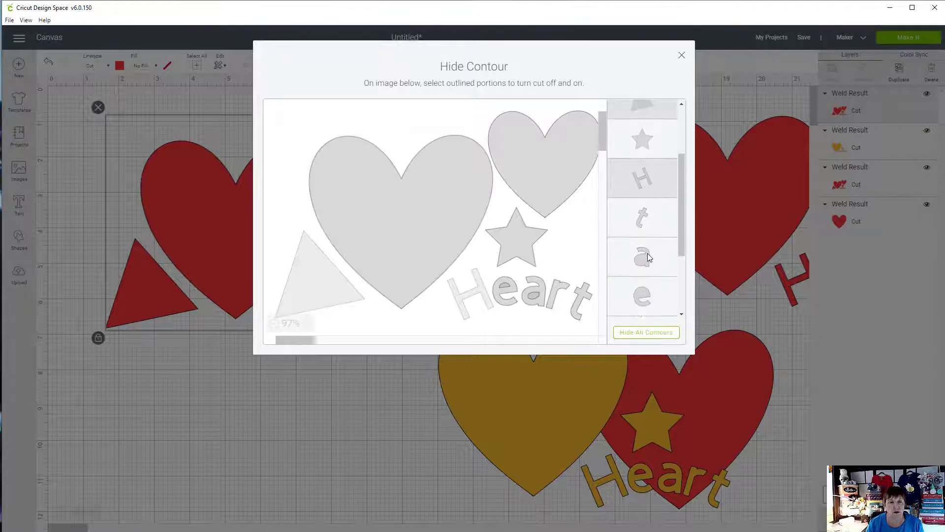
pyautogui.click(643, 221)
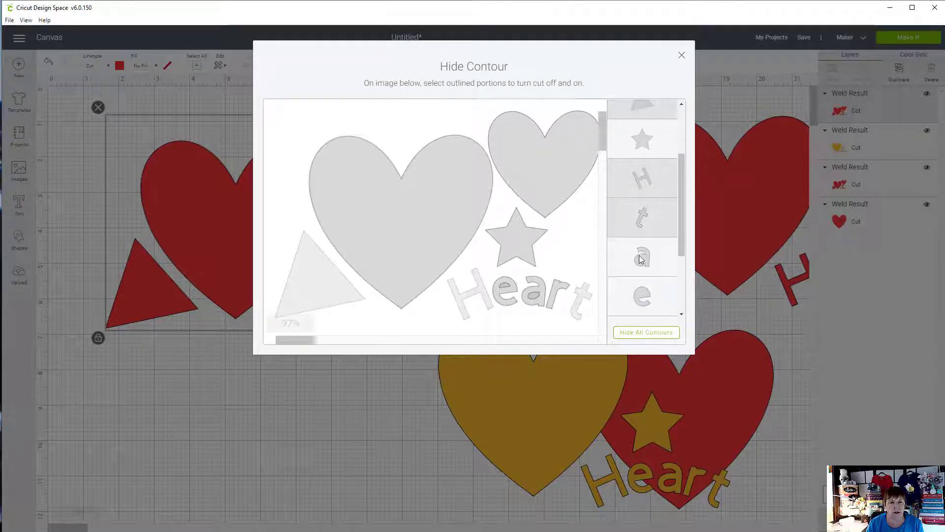
pyautogui.click(641, 261)
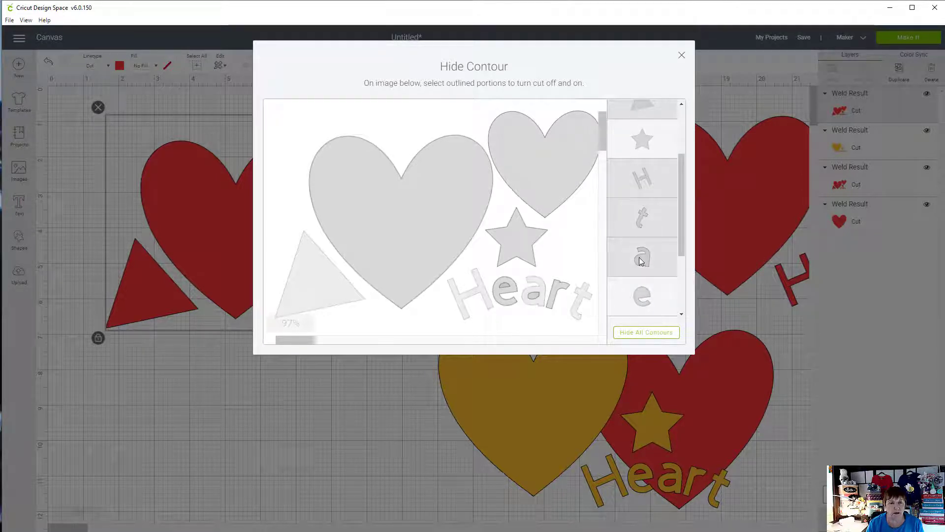
pyautogui.click(636, 297)
pyautogui.scroll(-1, 636, 294)
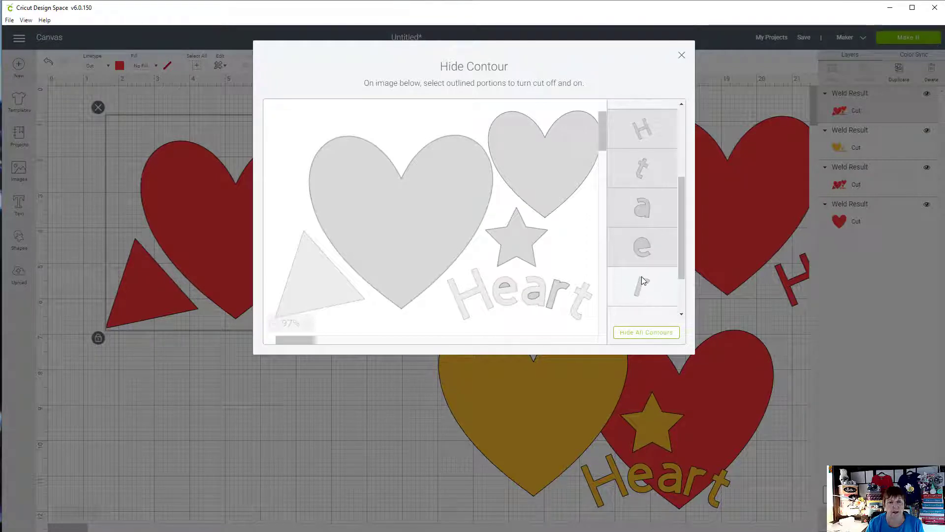
pyautogui.click(642, 280)
pyautogui.scroll(-2, 642, 279)
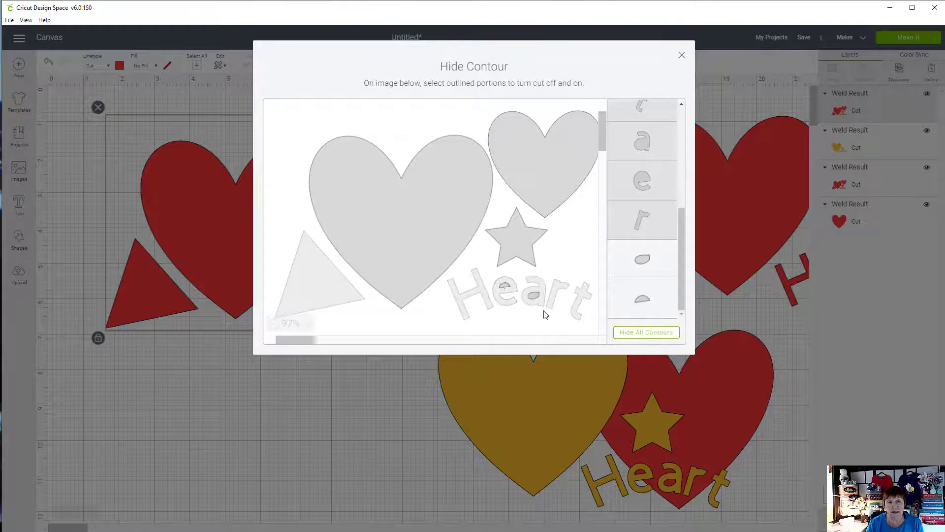
pyautogui.click(640, 259)
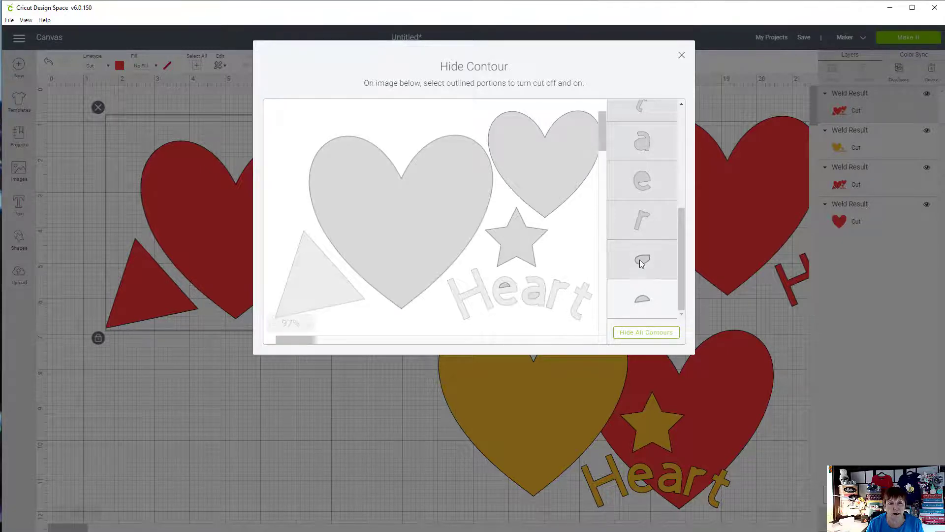
pyautogui.click(643, 305)
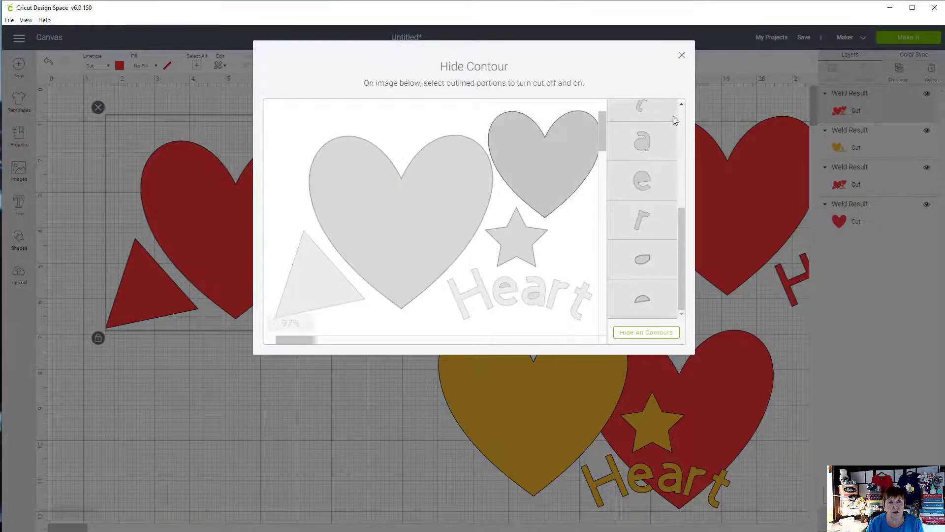
# Close the contour view and place the two-hearts-and-star group bottom left, gold group top left, lone heart left.
pyautogui.click(682, 57)
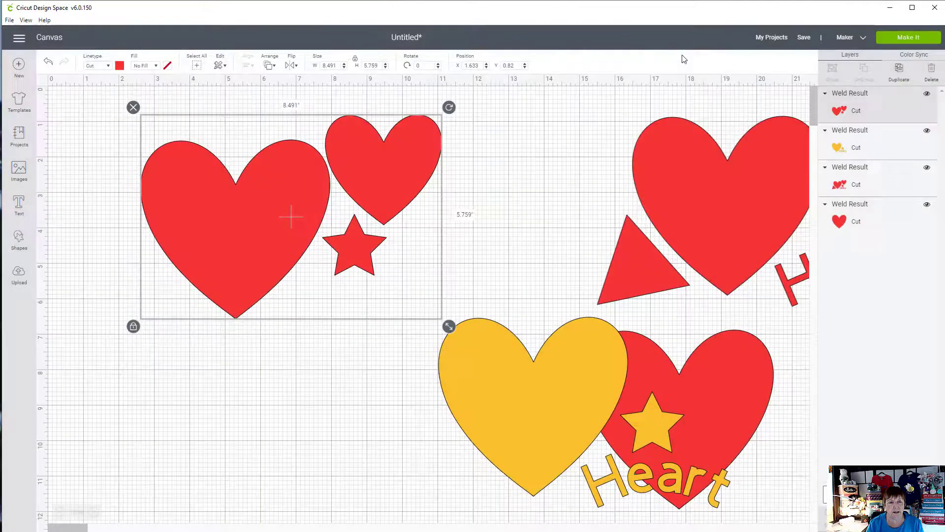
pyautogui.moveTo(231, 226); pyautogui.dragTo(188, 428)
pyautogui.moveTo(517, 394); pyautogui.dragTo(167, 202)
pyautogui.moveTo(674, 444); pyautogui.dragTo(540, 444)
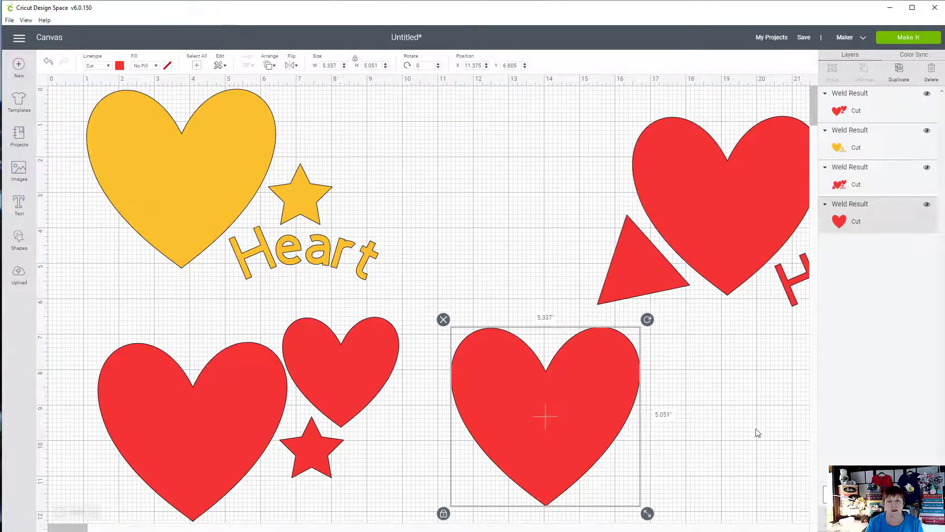